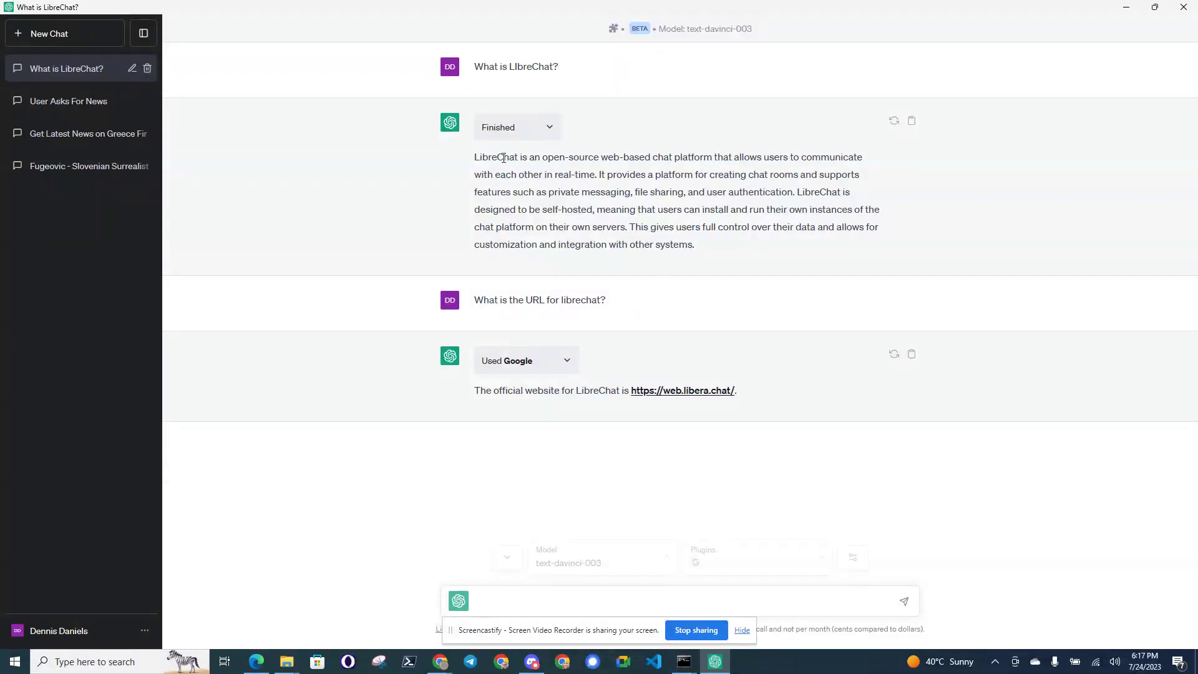
Step: Highlight part of the first answer, hide the Screencastify sharing bar, and switch to Discord
drag(503, 158, 628, 161)
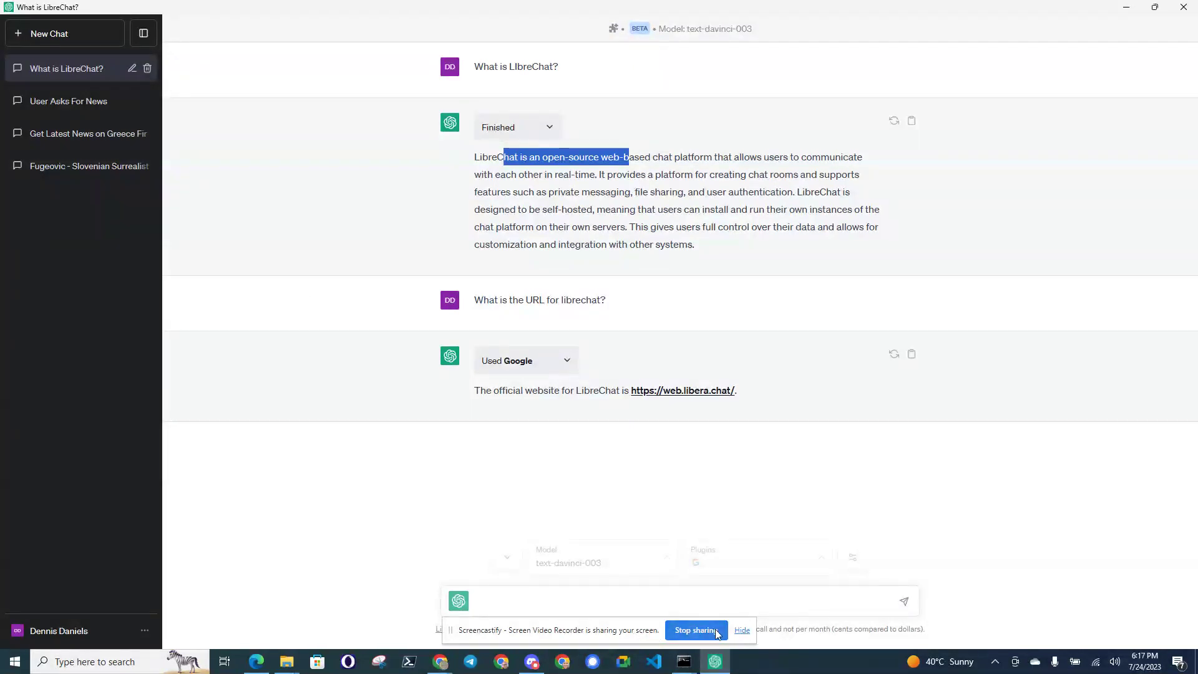
click(742, 630)
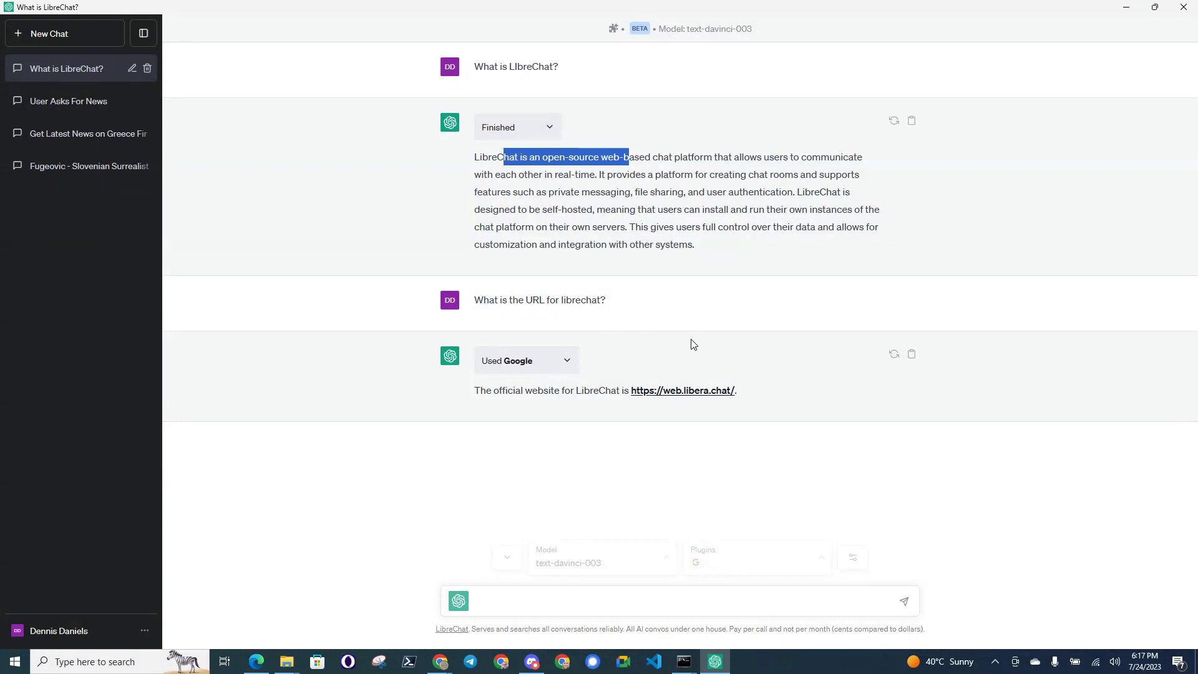
click(532, 661)
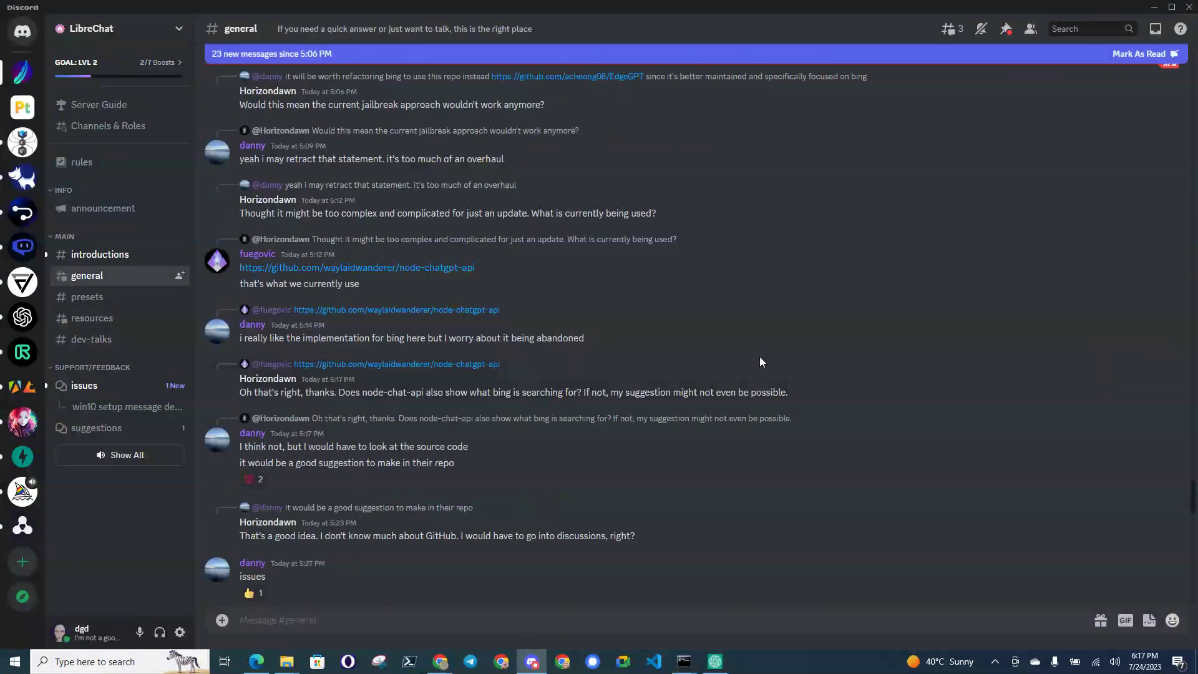
mouse_move(144, 397)
key(alt+Tab)
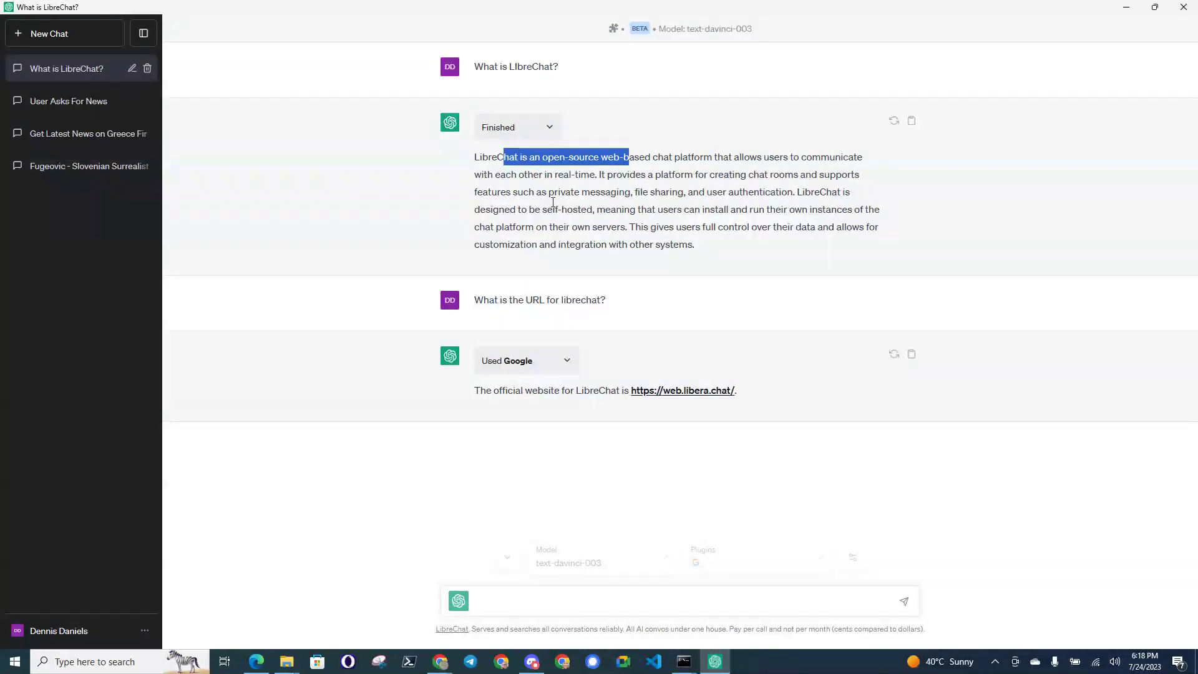
drag(541, 301, 605, 304)
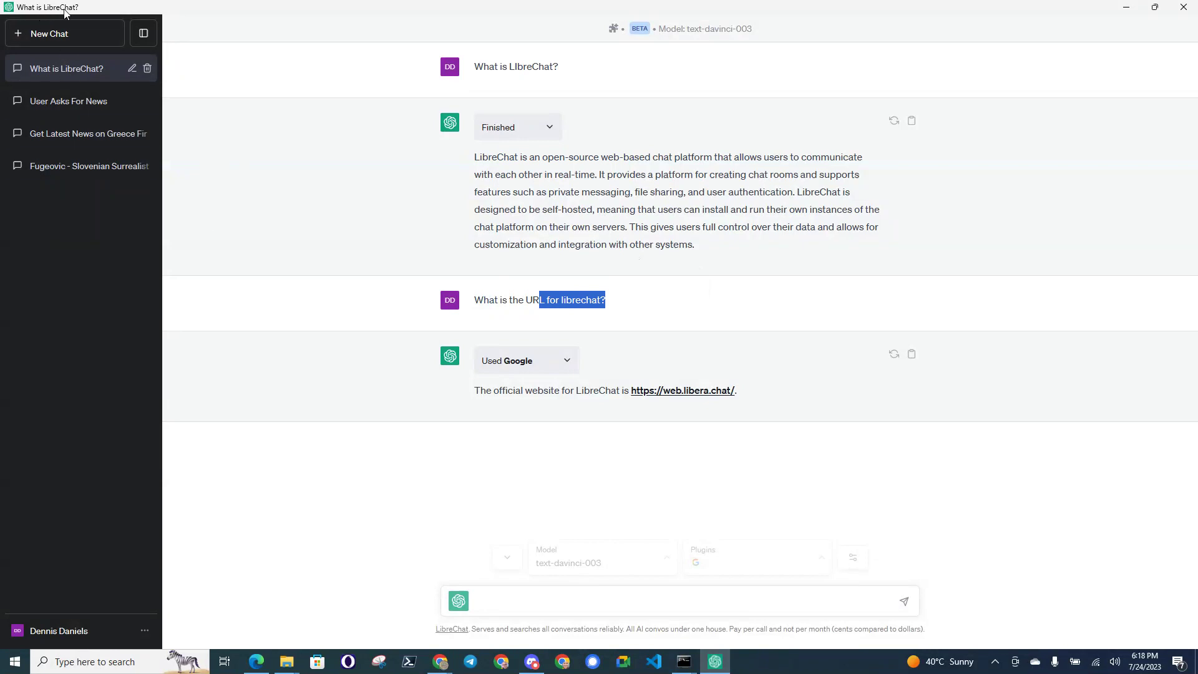
key(alt+Tab)
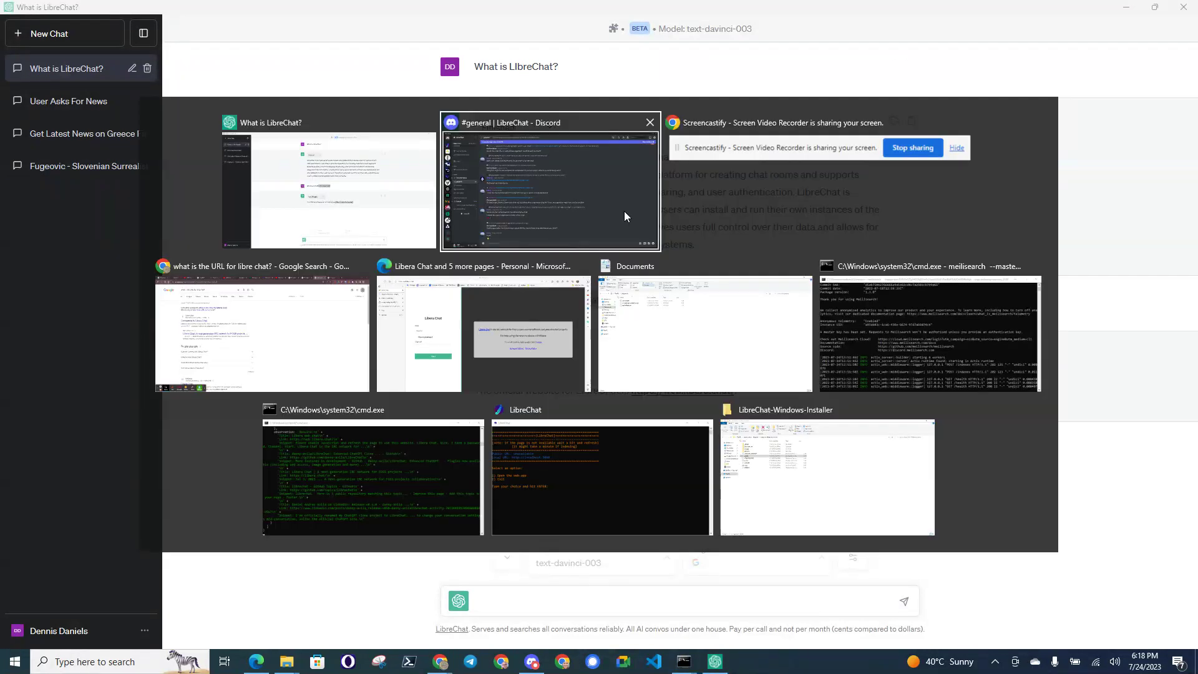
click(625, 212)
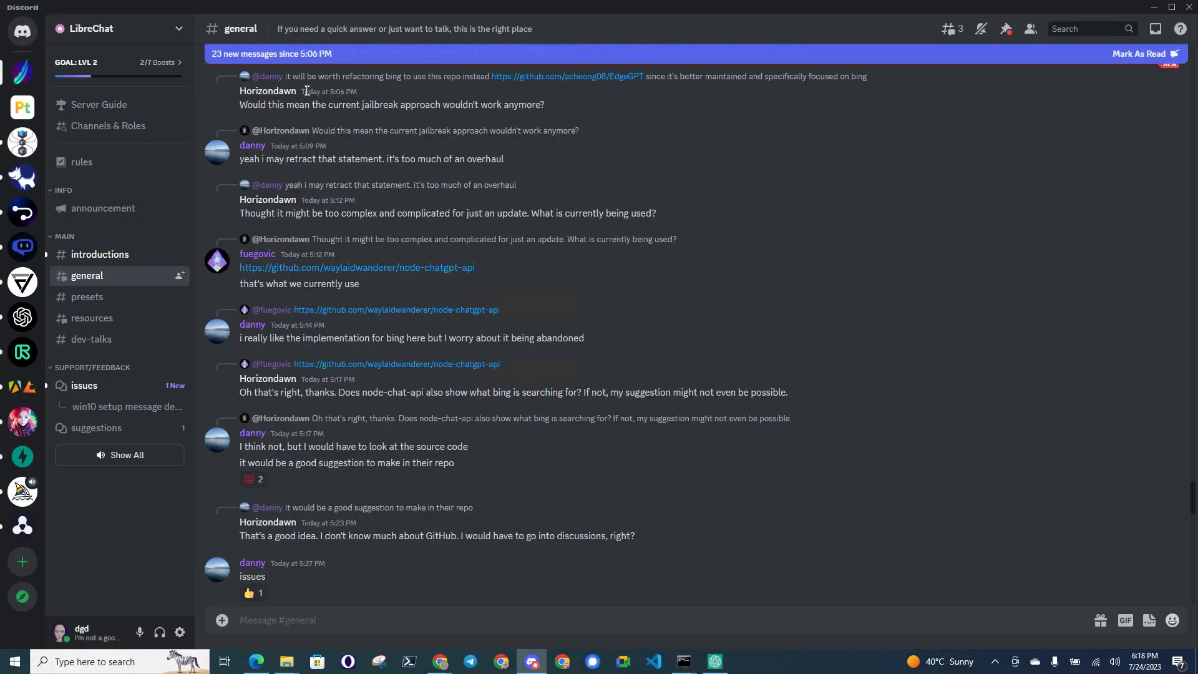
Step: Return to the LibreChat conversation, then switch to the Google results for the URL question
key(alt+Tab)
click(576, 228)
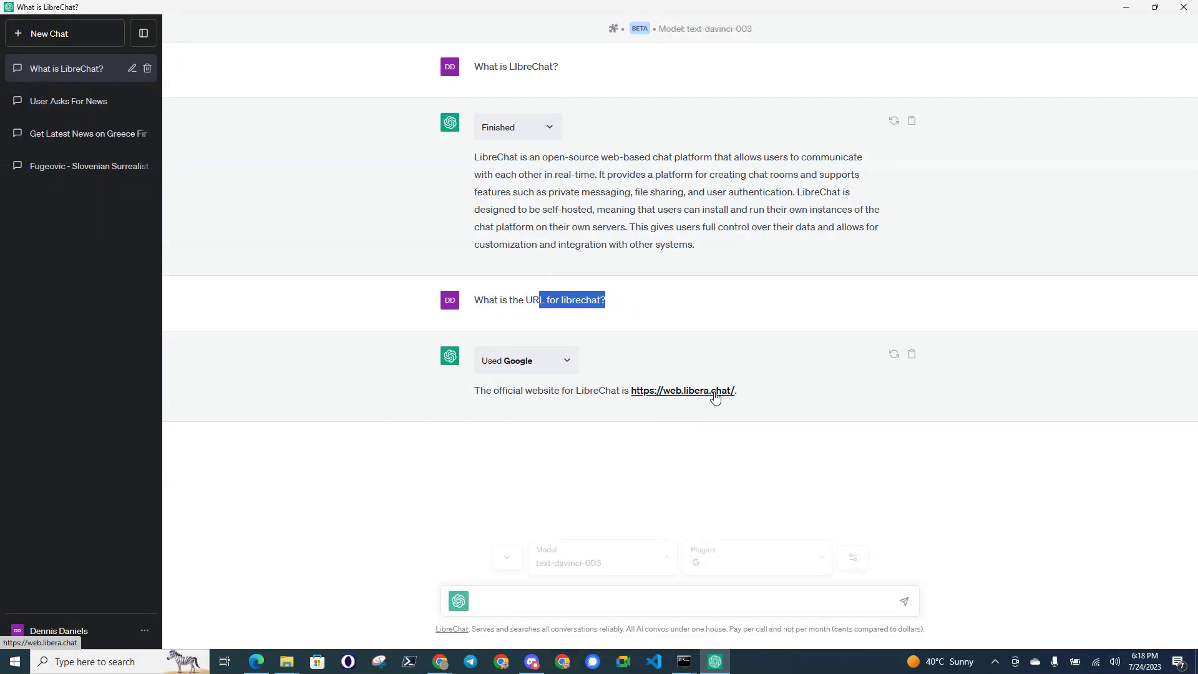
key(alt+Tab)
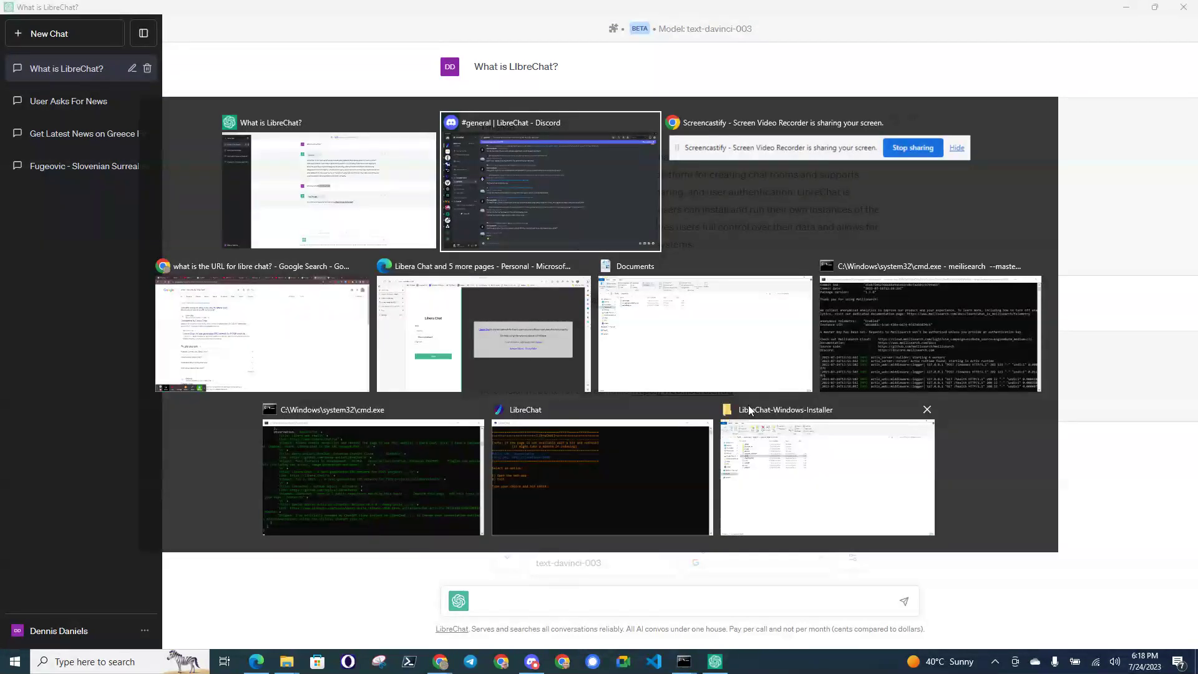
key(Tab)
key(Tab)
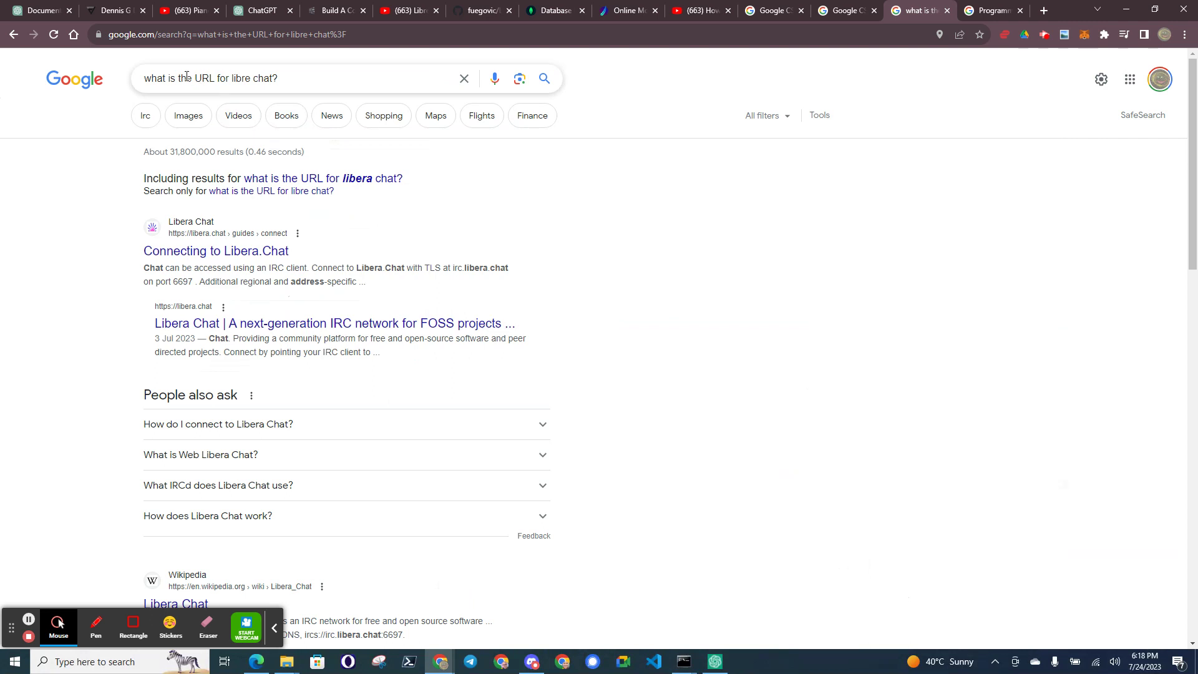
Step: Select and clear the search query, then switch to the LibreChat-Windows-Installer GitHub page
drag(186, 75, 300, 80)
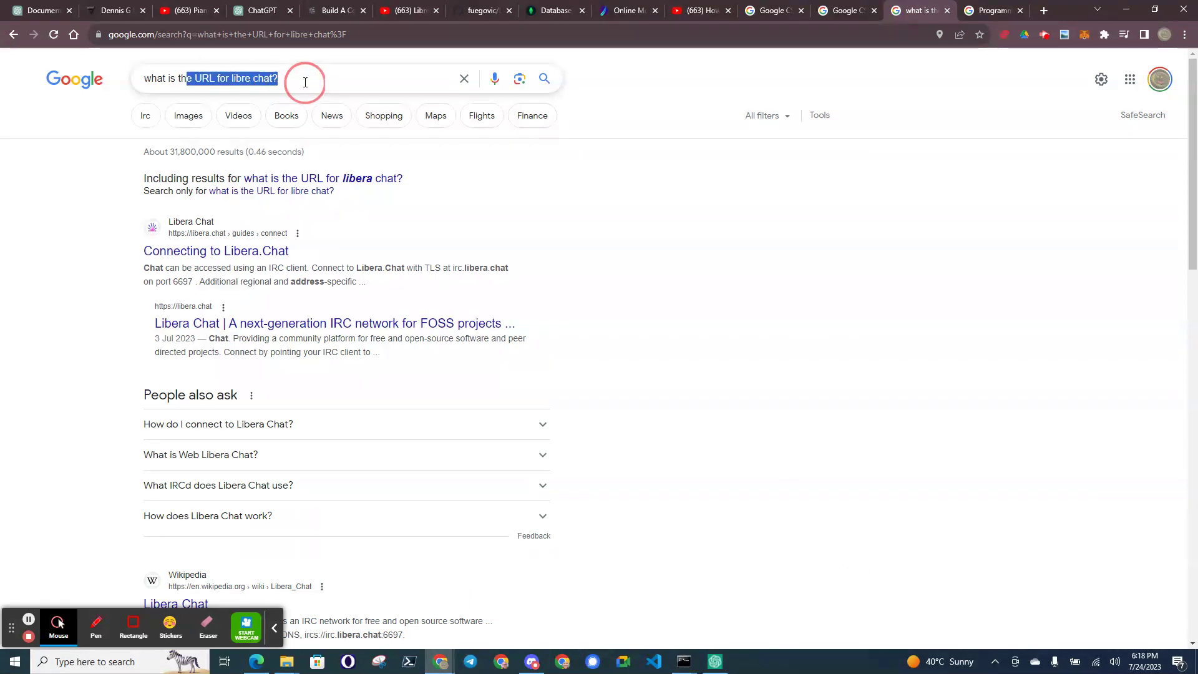
click(718, 318)
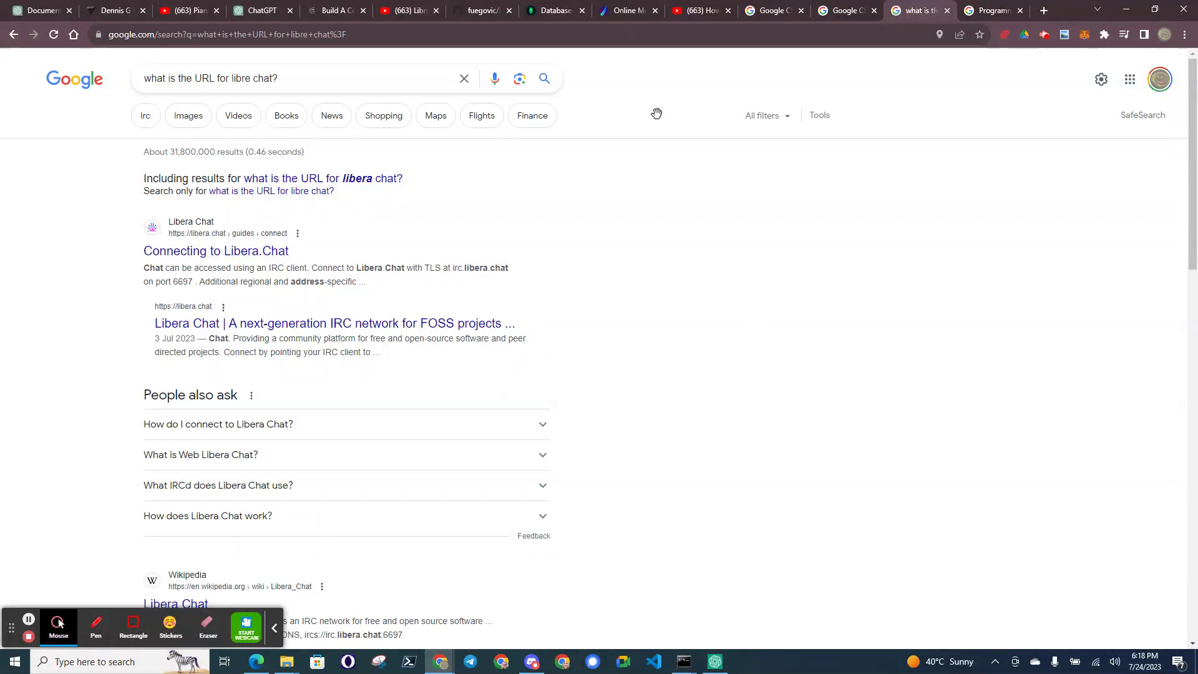
click(482, 14)
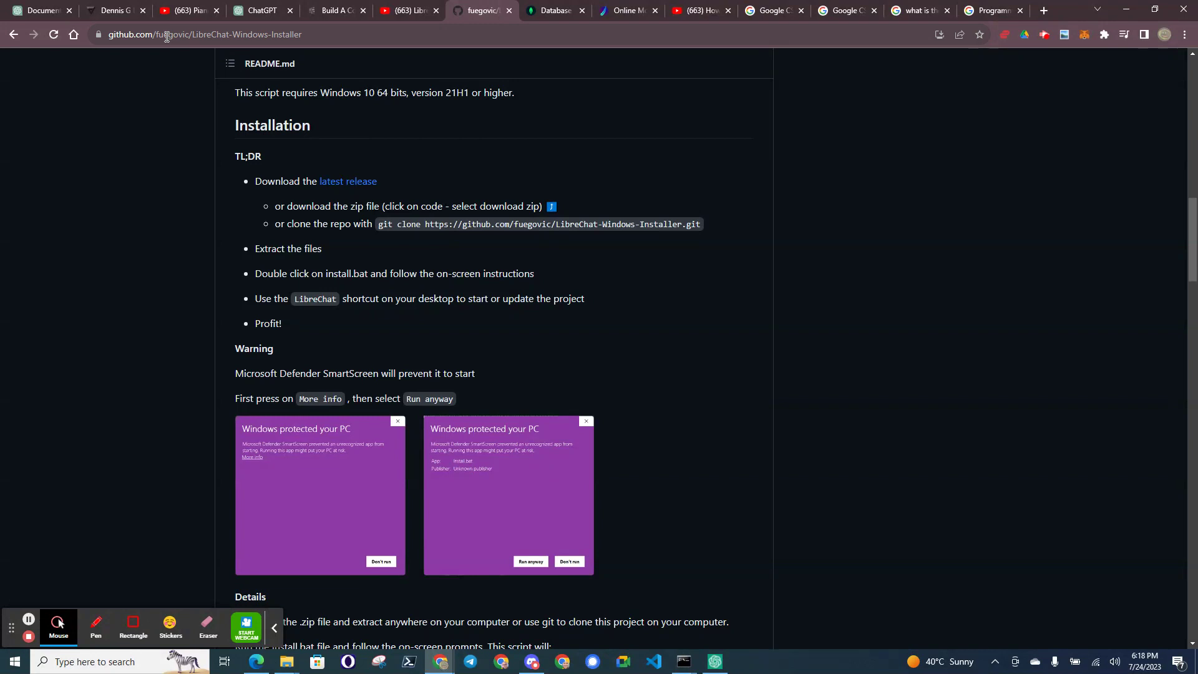
Step: Close the four leftover Google search tabs in the browser
scroll(630, 249, up, 15)
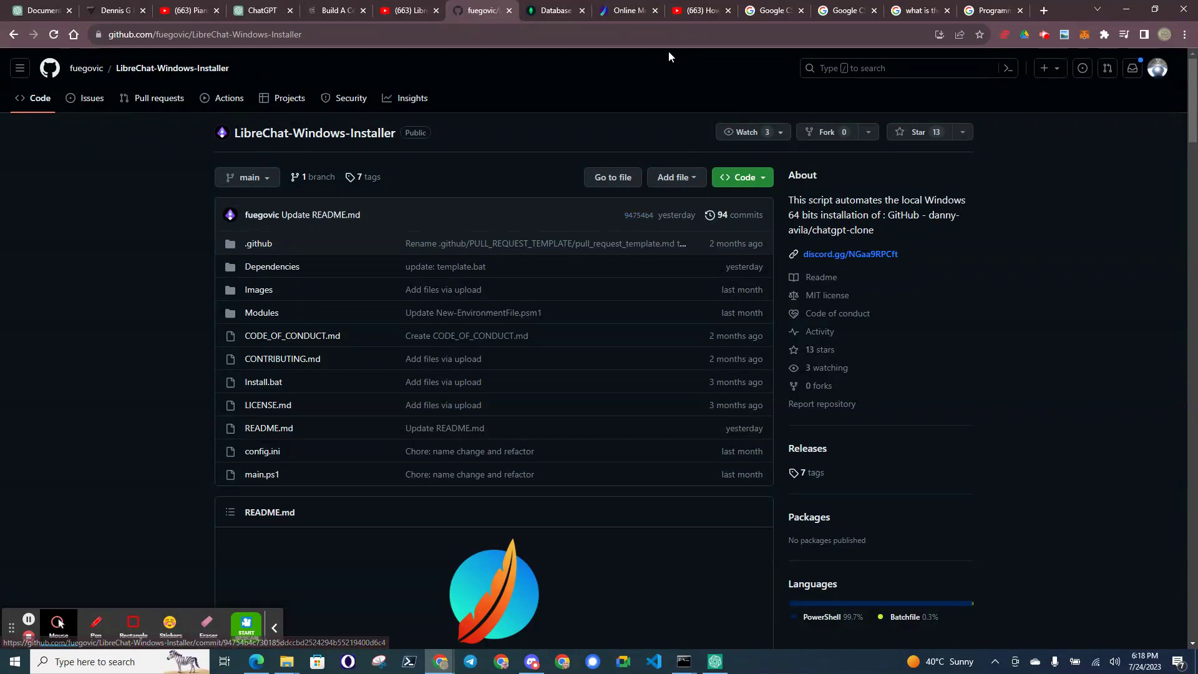
click(800, 10)
click(801, 11)
click(800, 10)
click(801, 11)
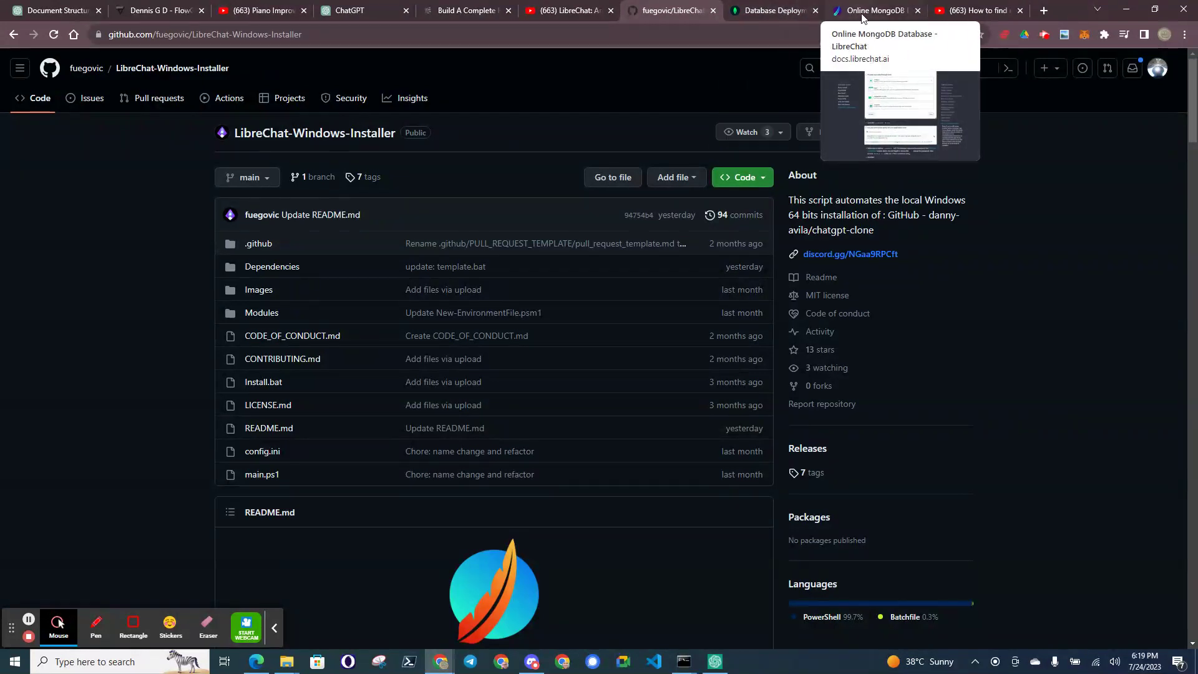
Step: Glance at the LibreChat YouTube video, then return to the LibreChat conversation
click(579, 13)
scroll(523, 296, up, 10)
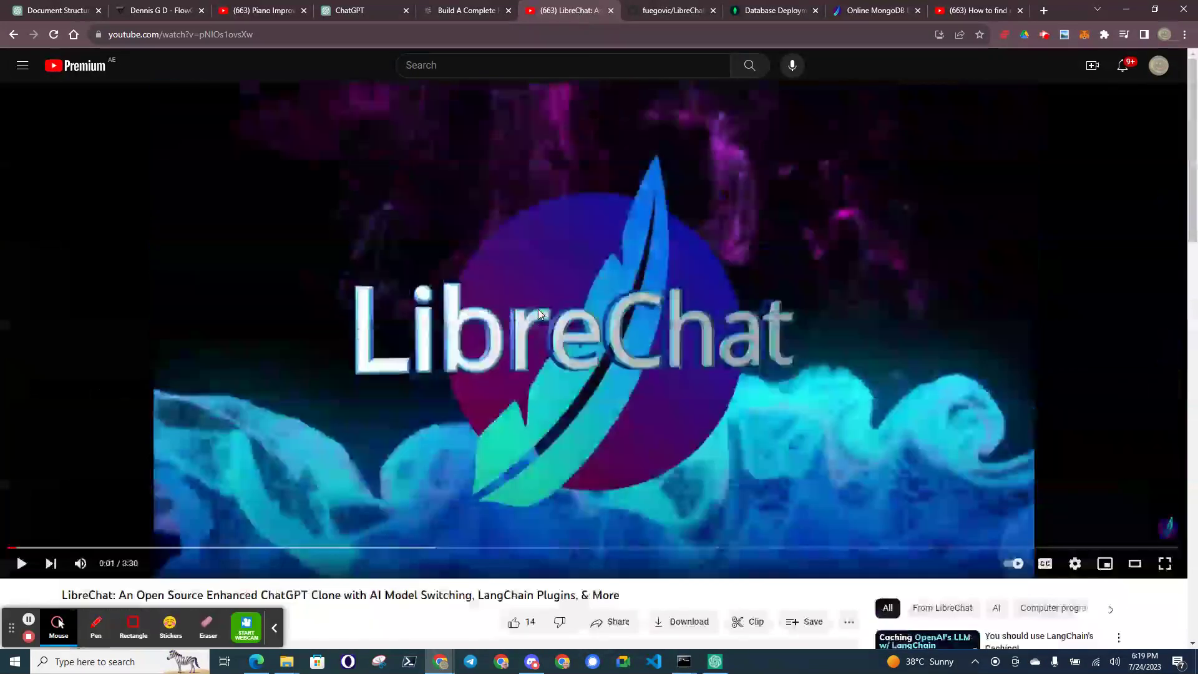
key(alt+Tab)
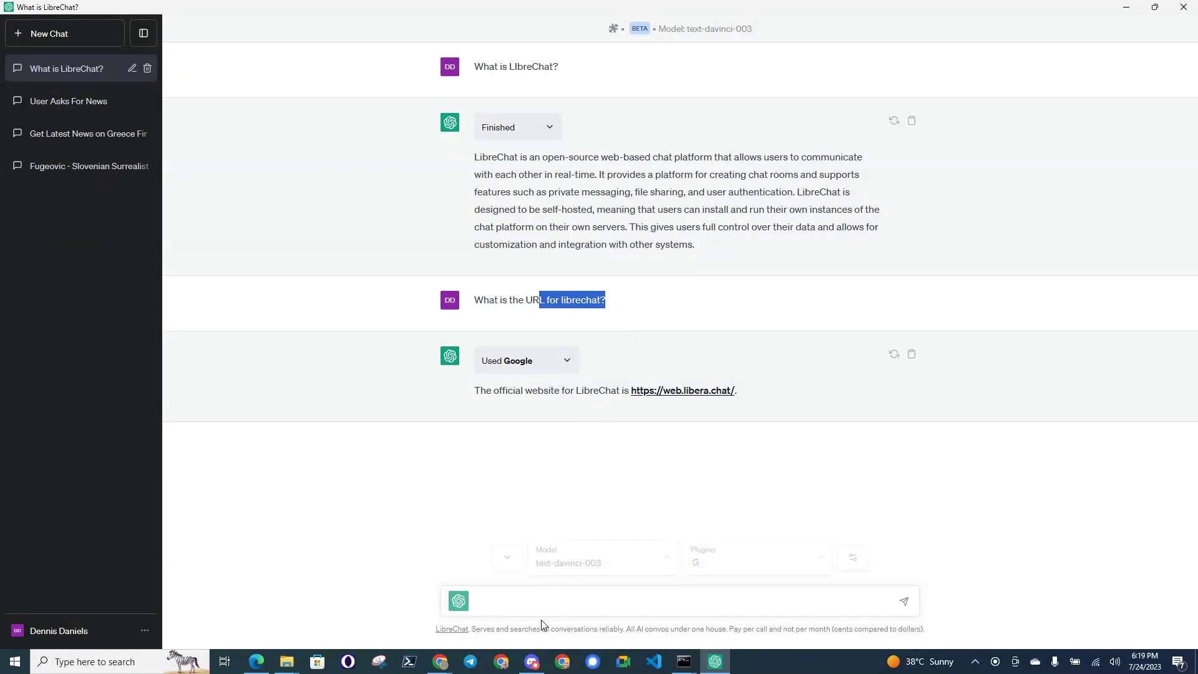
Step: Ask 'the current state of the war in Ukraine' and send it with the Google plugin
click(542, 602)
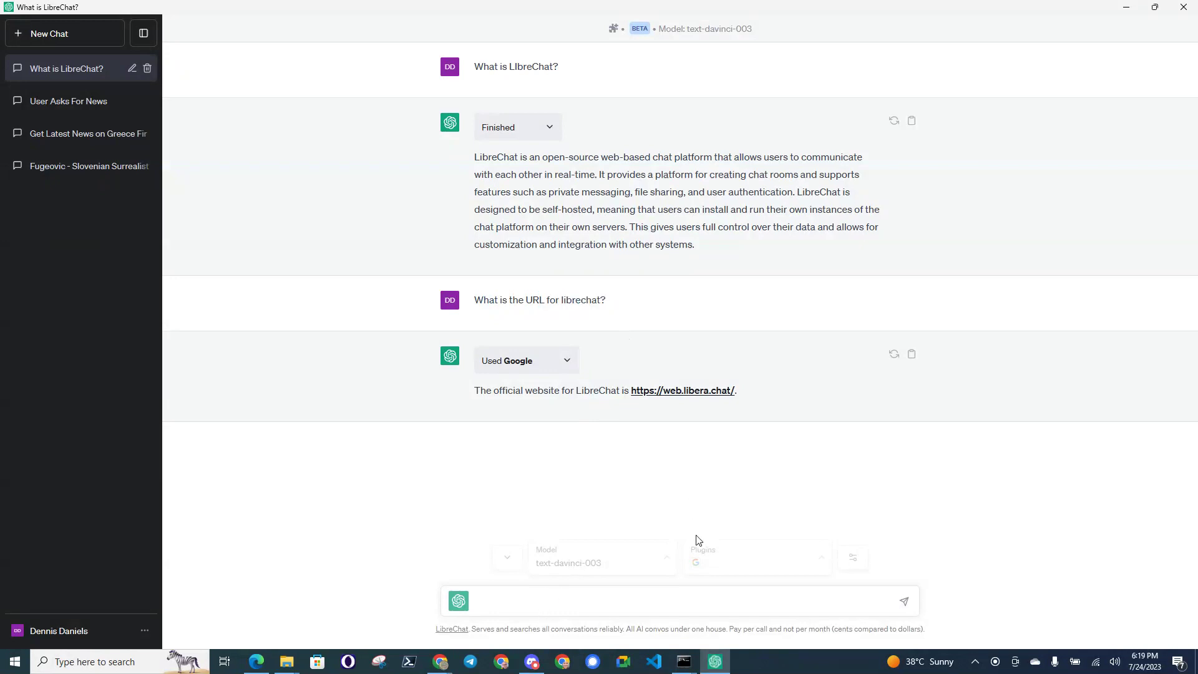
mouse_move(694, 561)
text(the)
text(current state of the we)
key(BackSpace)
text(ar )
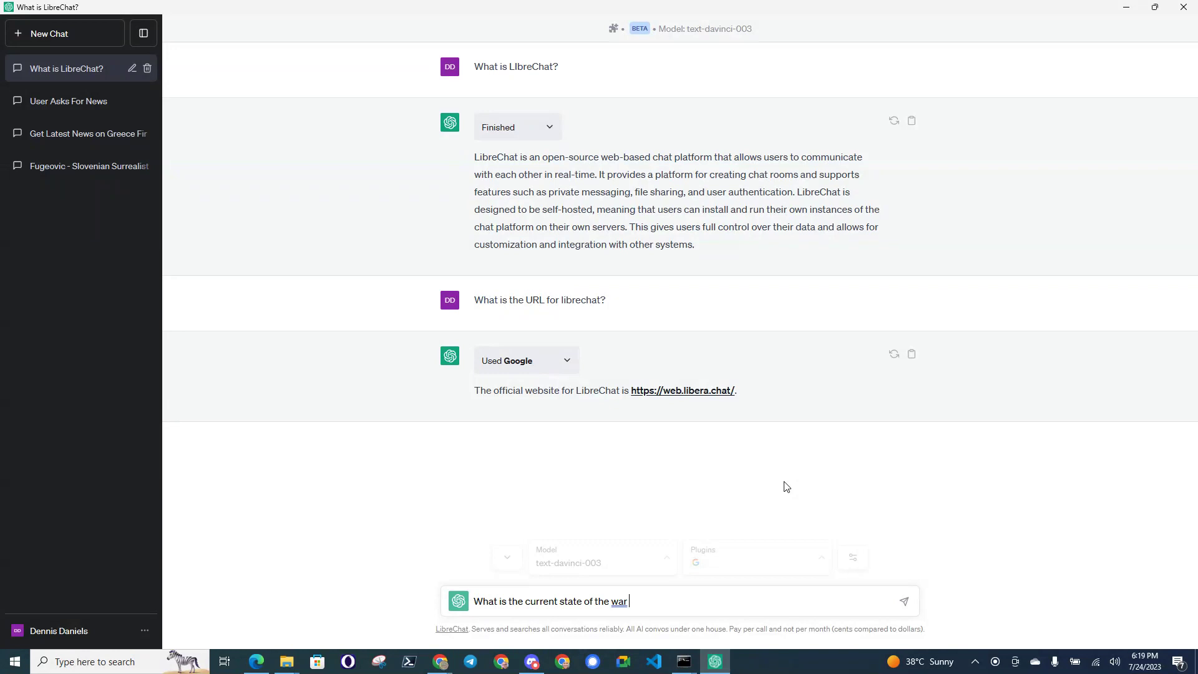
text(in Ukraine?)
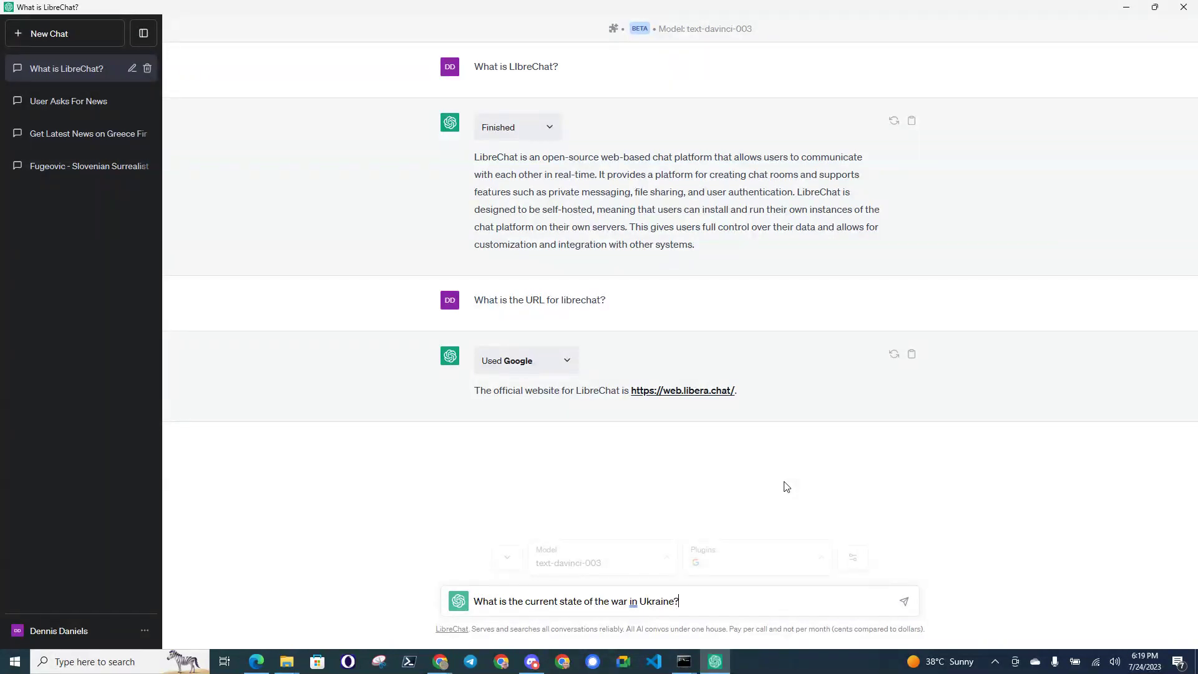
key(Return)
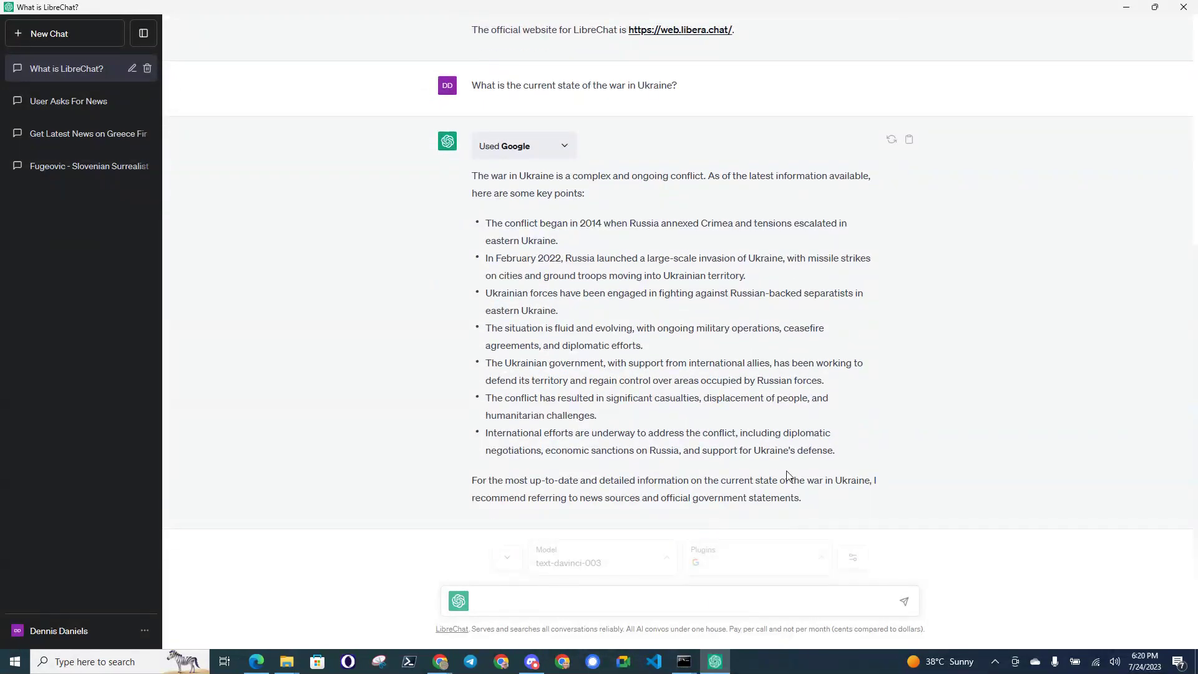
Step: Highlight the Ukraine war answer, then the year 2022 in its second point
drag(803, 499, 487, 227)
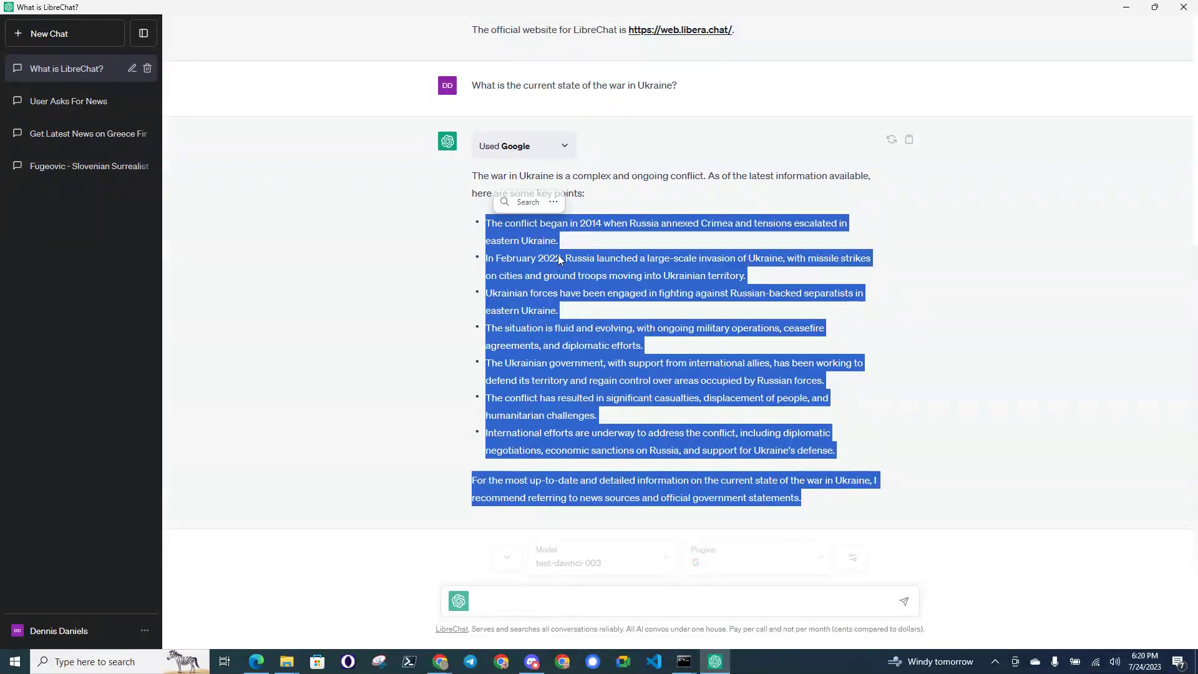
click(558, 255)
drag(536, 257, 564, 260)
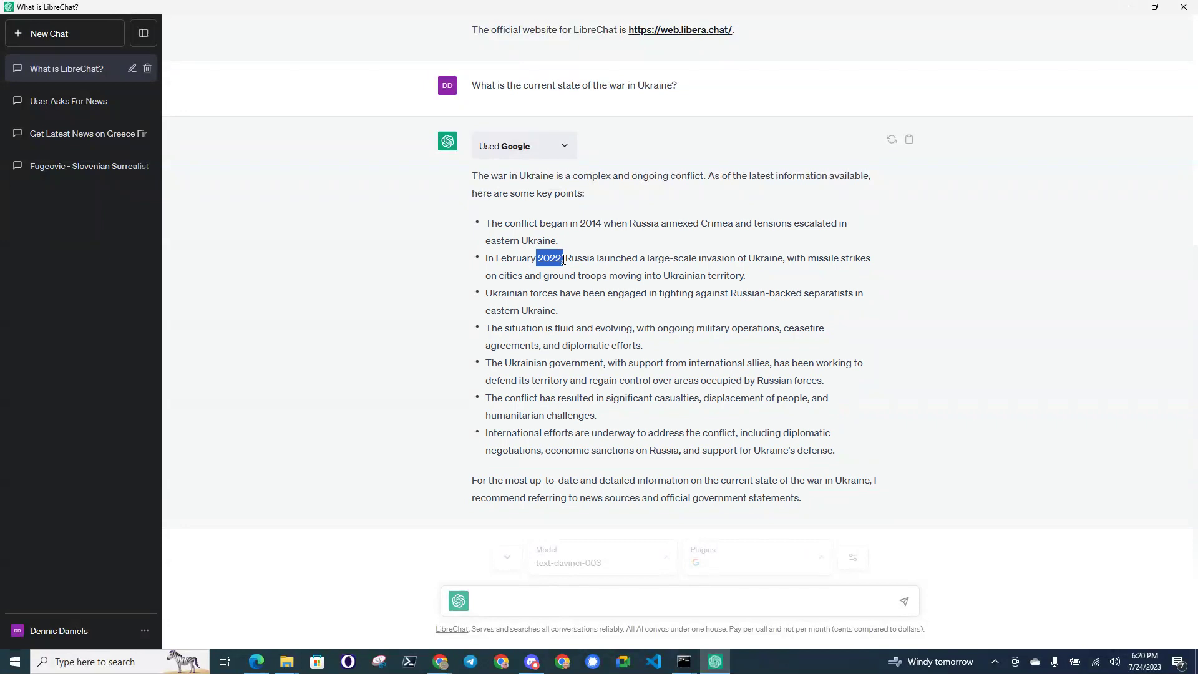
click(628, 329)
Step: Draft 'Tell me about the recent bombings in Odessa Ukraine, INclude URL' in the message box
key(BackSpace)
text(bout)
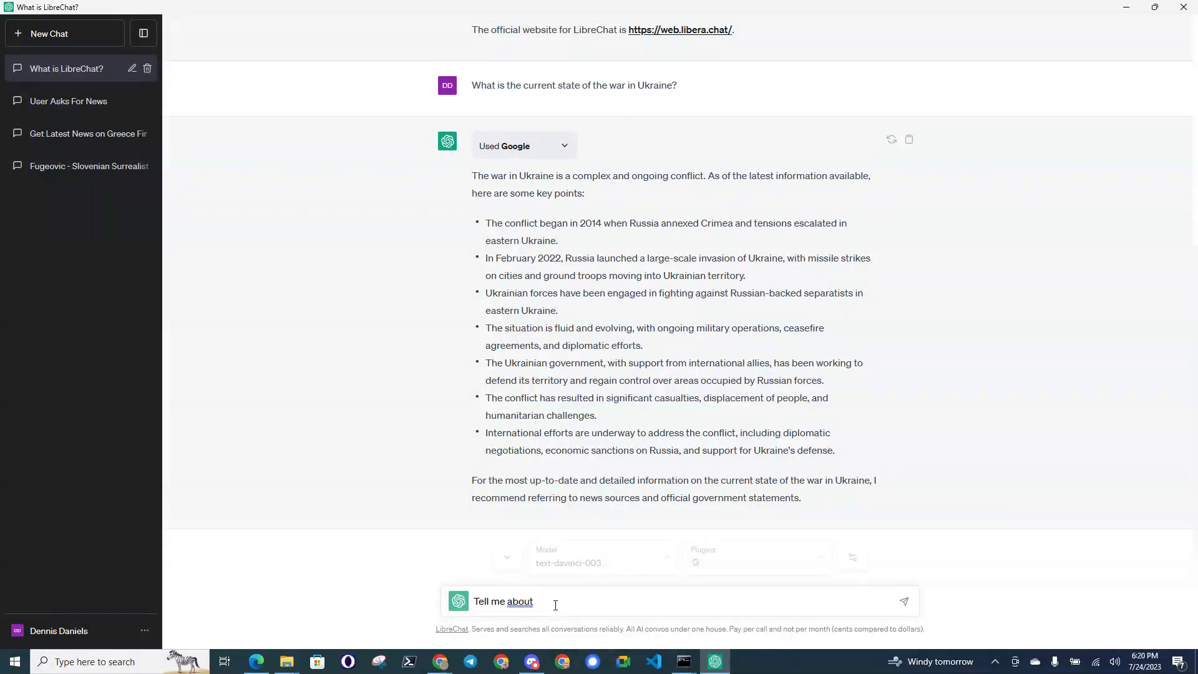
text( tthe combings in Od)
key(BackSpace)
key(BackSpace)
key(BackSpace)
key(BackSpace)
key(BackSpace)
key(BackSpace)
key(BackSpace)
key(BackSpace)
key(BackSpace)
key(BackSpace)
key(BackSpace)
key(BackSpace)
key(BackSpace)
key(BackSpace)
key(BackSpace)
key(BackSpace)
key(BackSpace)
text(bings in Odea)
key(BackSpace)
text(ssa Ukraine)
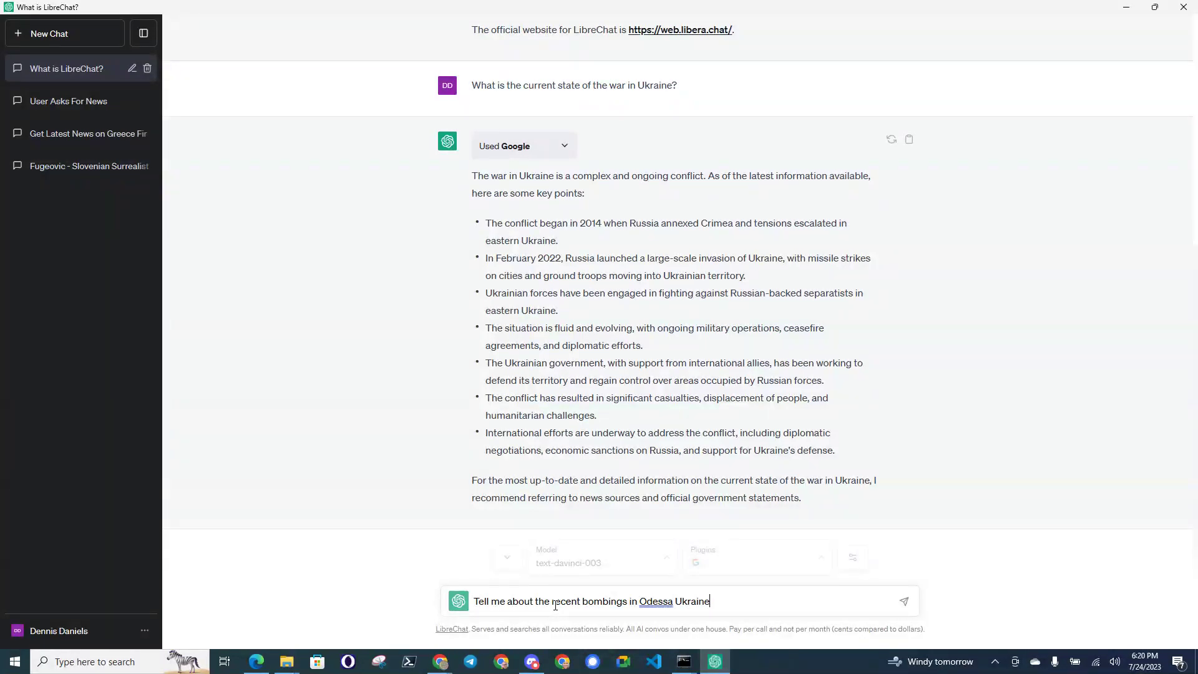
text(, I)
text(Nclude URLs)
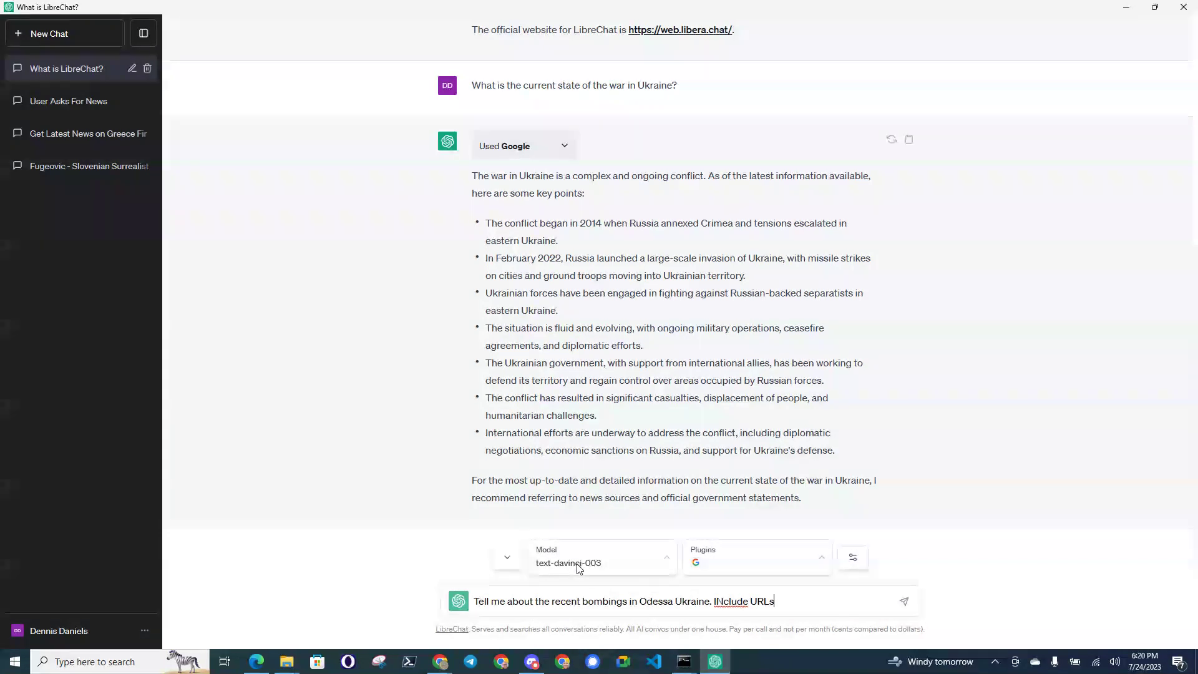
Step: Switch the chat model to gpt-4
click(507, 564)
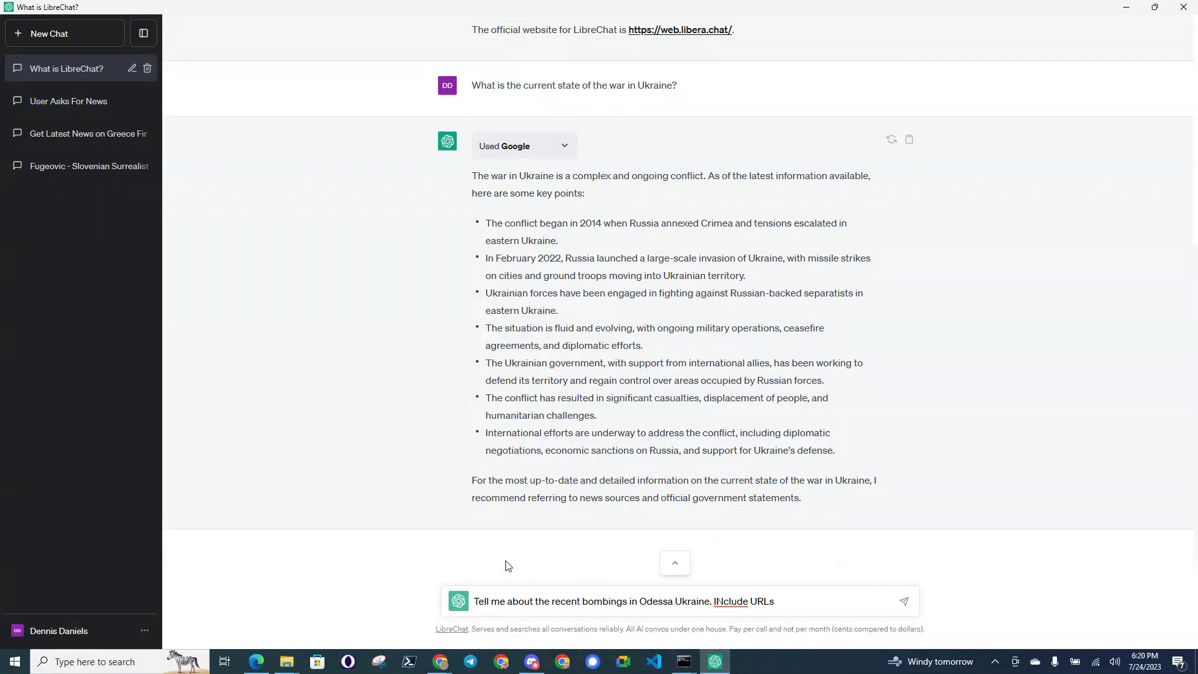
click(674, 564)
click(612, 564)
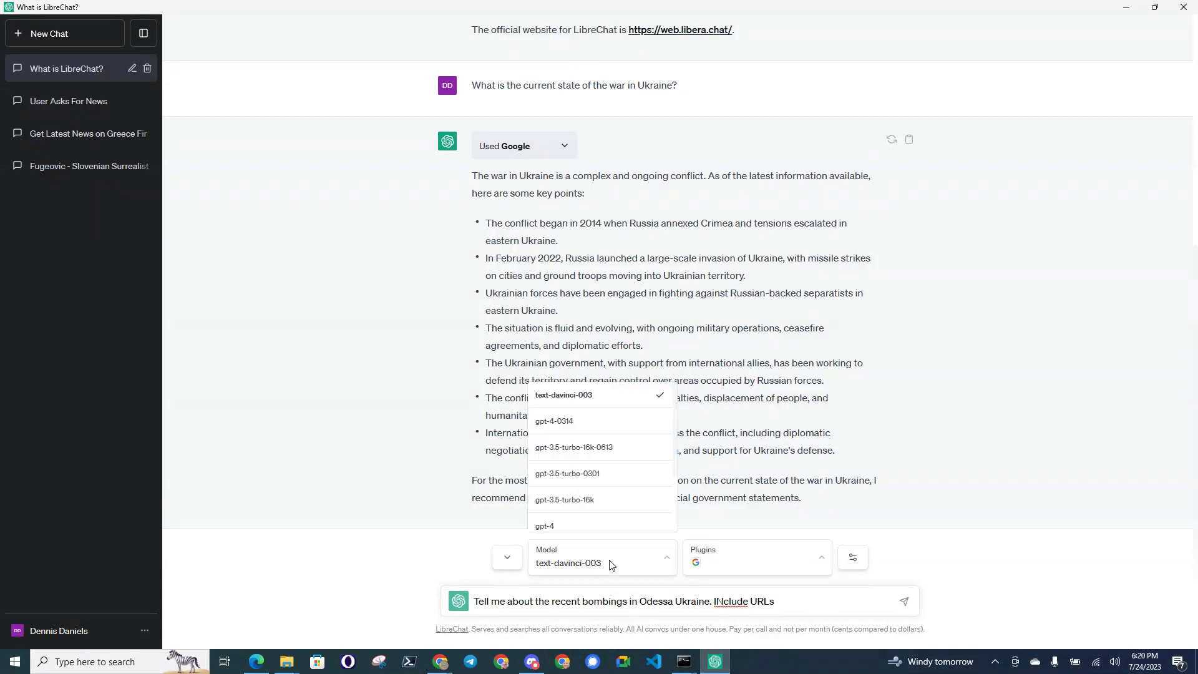
click(561, 533)
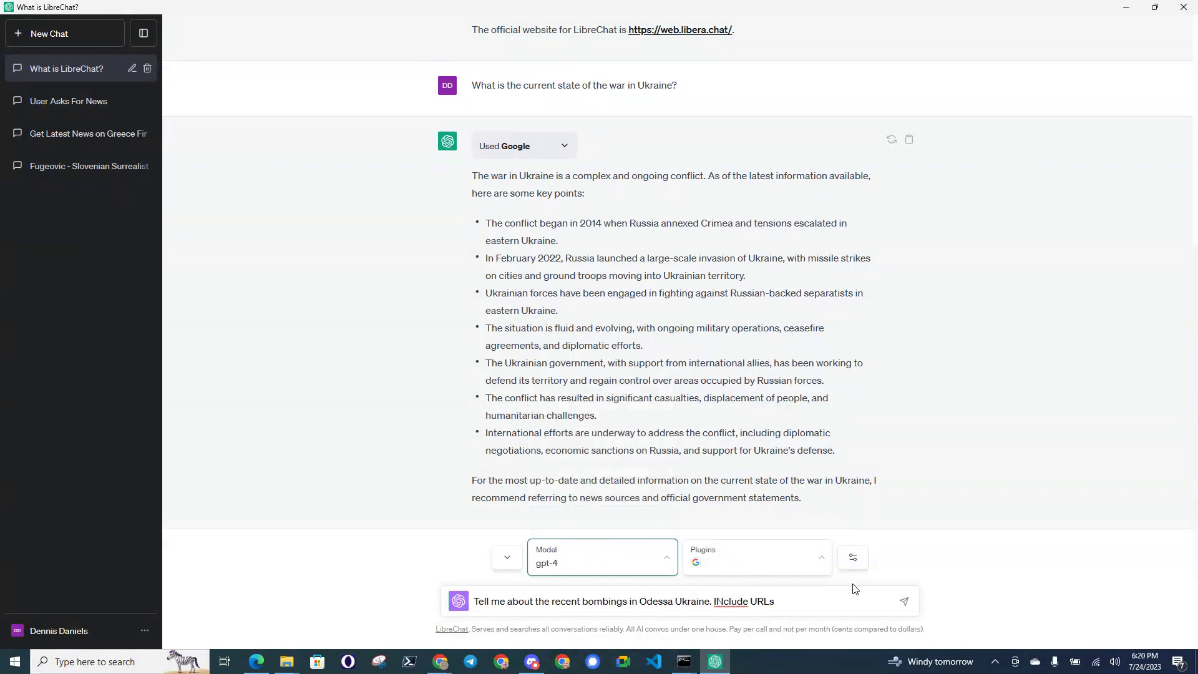
Step: Correct 'INclude' to 'Include' and send the Odessa bombings question
right_click(727, 601)
click(733, 526)
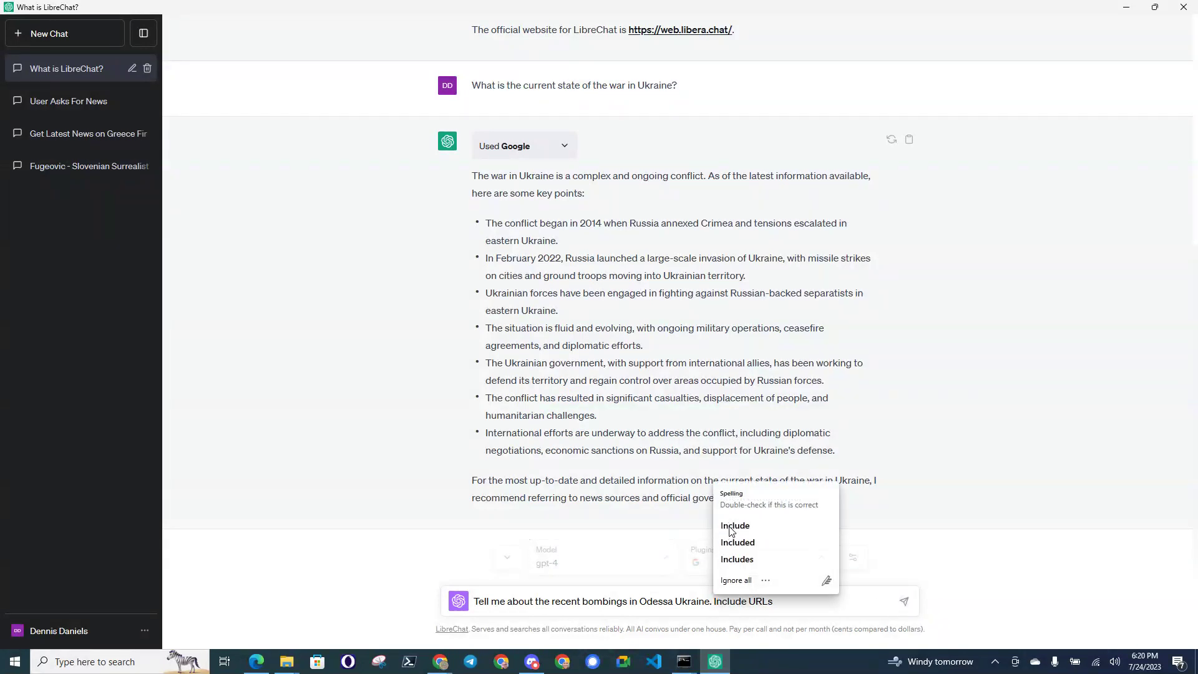
click(903, 603)
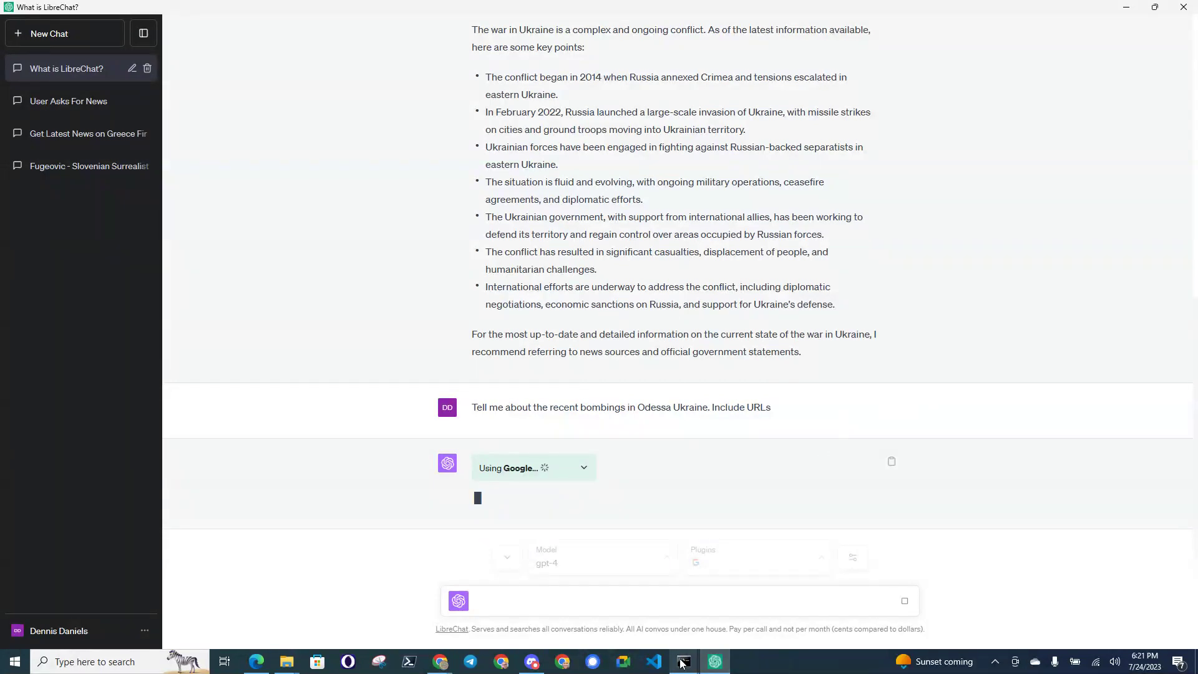
Step: Bring up the Command Prompt server log and review its Google search results for Odessa
mouse_move(683, 661)
click(784, 616)
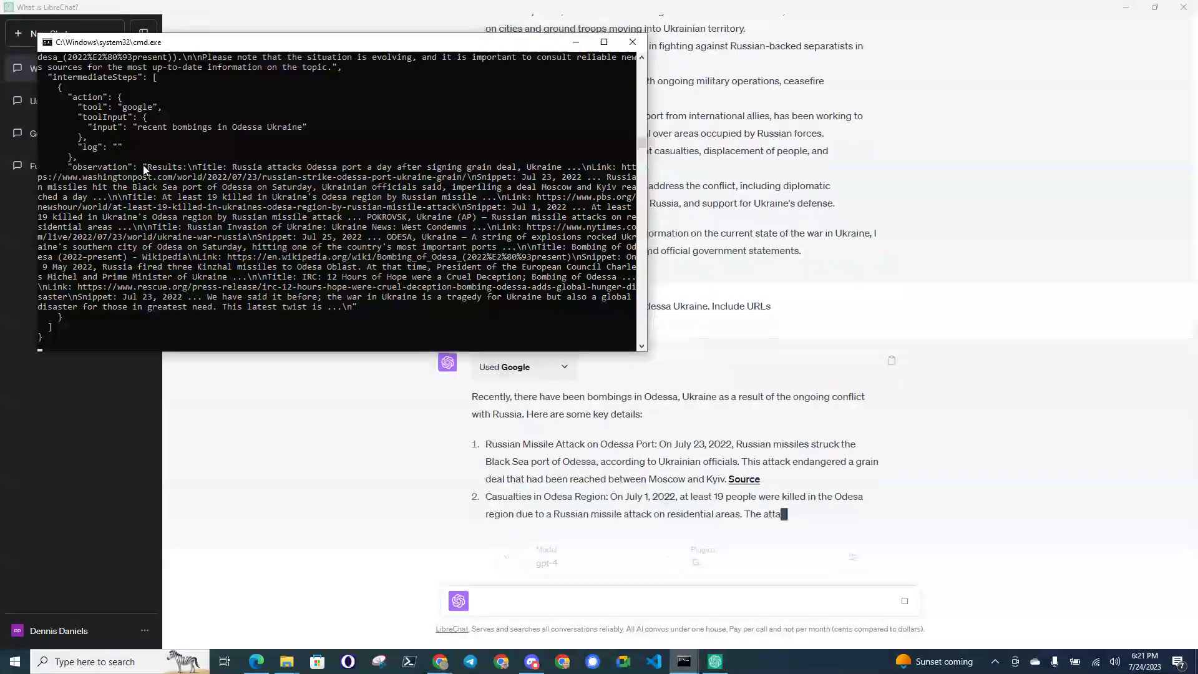
drag(145, 166, 382, 309)
scroll(272, 214, up, 6)
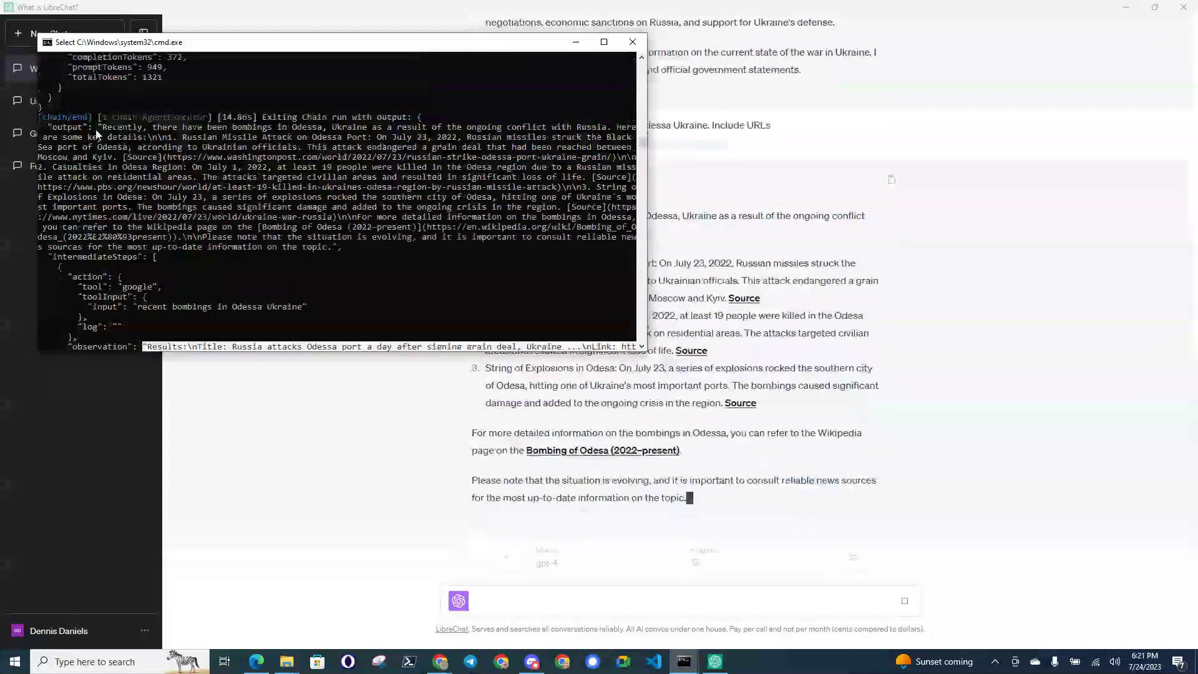
scroll(195, 149, up, 2)
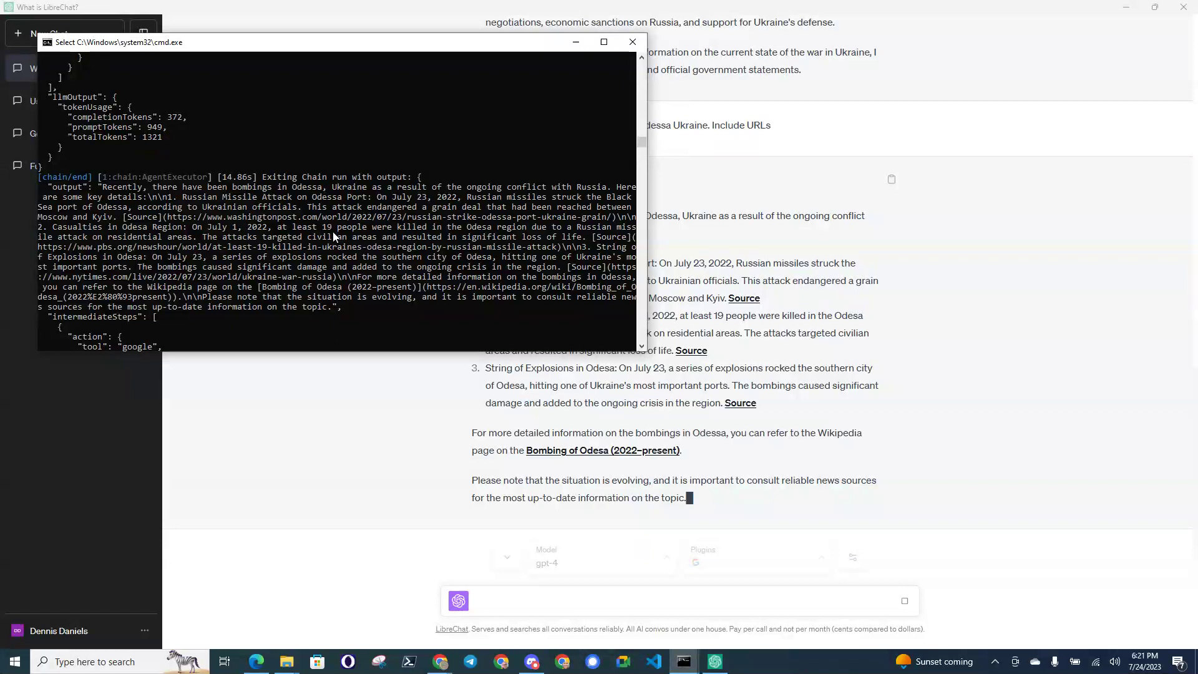
Step: Highlight the port attack, July 1, 2022 casualty and explosions items, then switch to YouTube
click(331, 448)
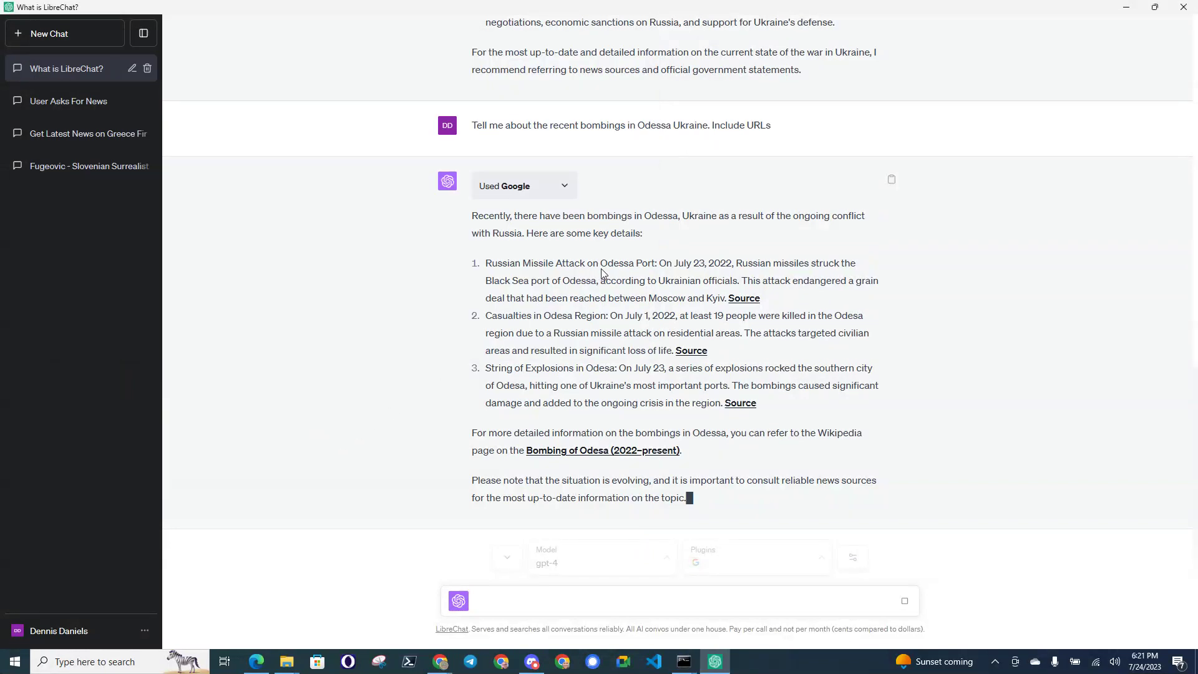
drag(606, 264, 755, 265)
drag(600, 315, 717, 316)
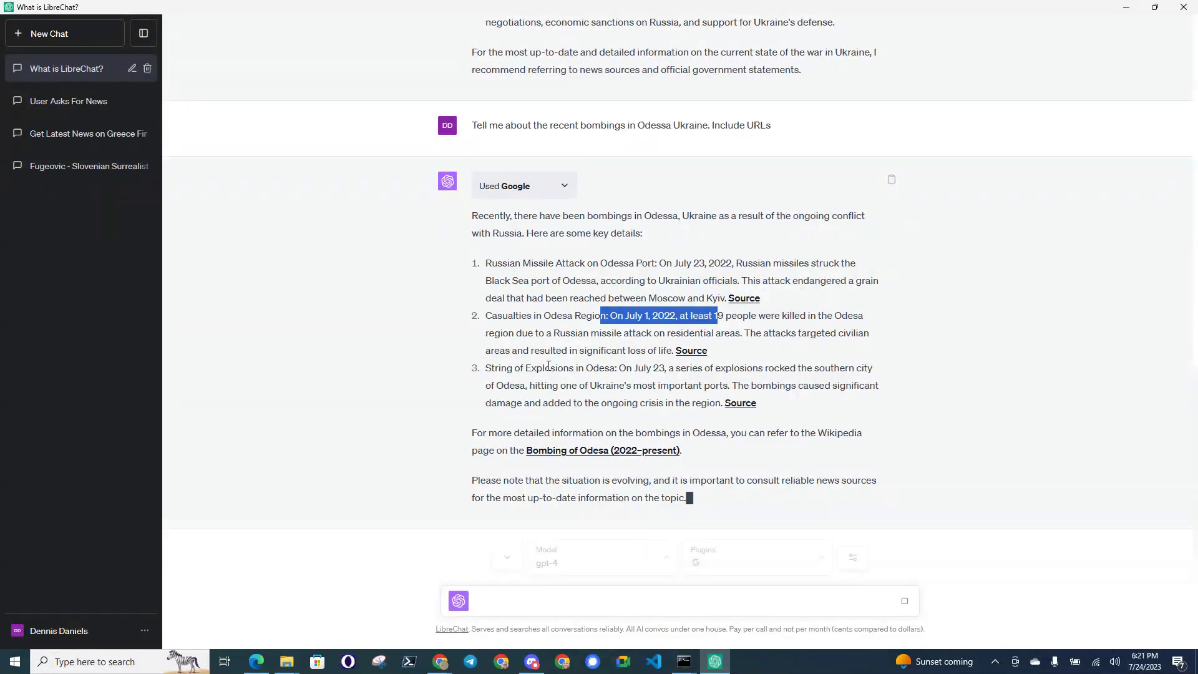
drag(546, 367, 675, 368)
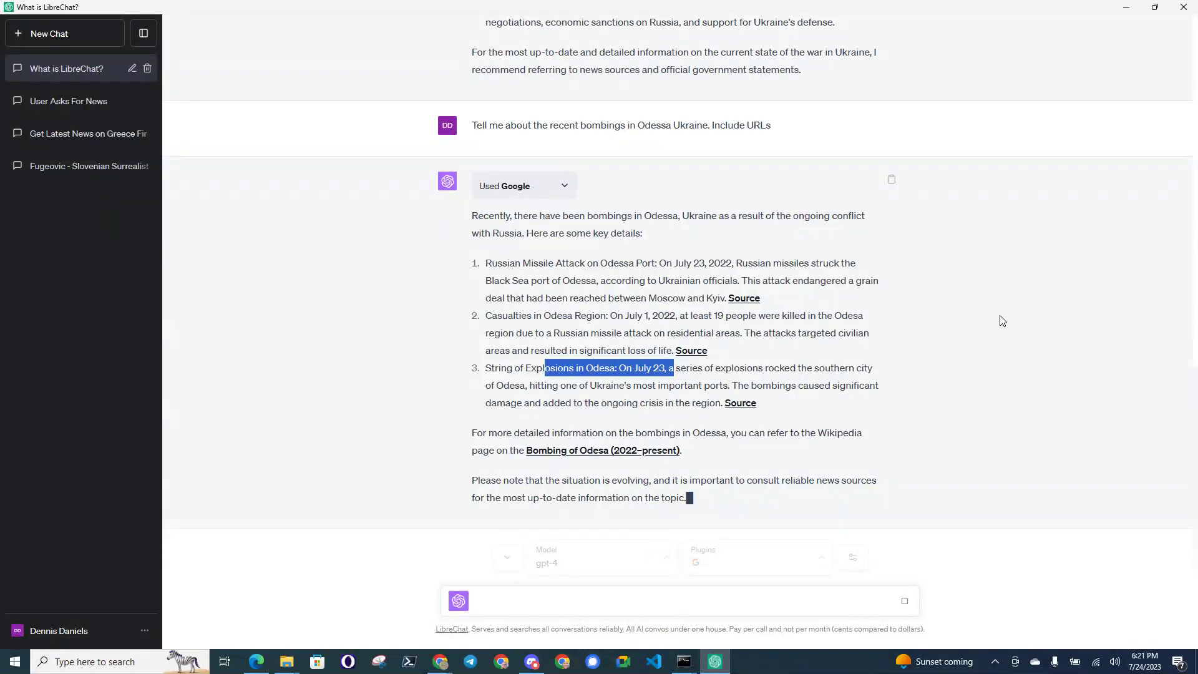
key(alt+Tab)
key(alt+Tab)
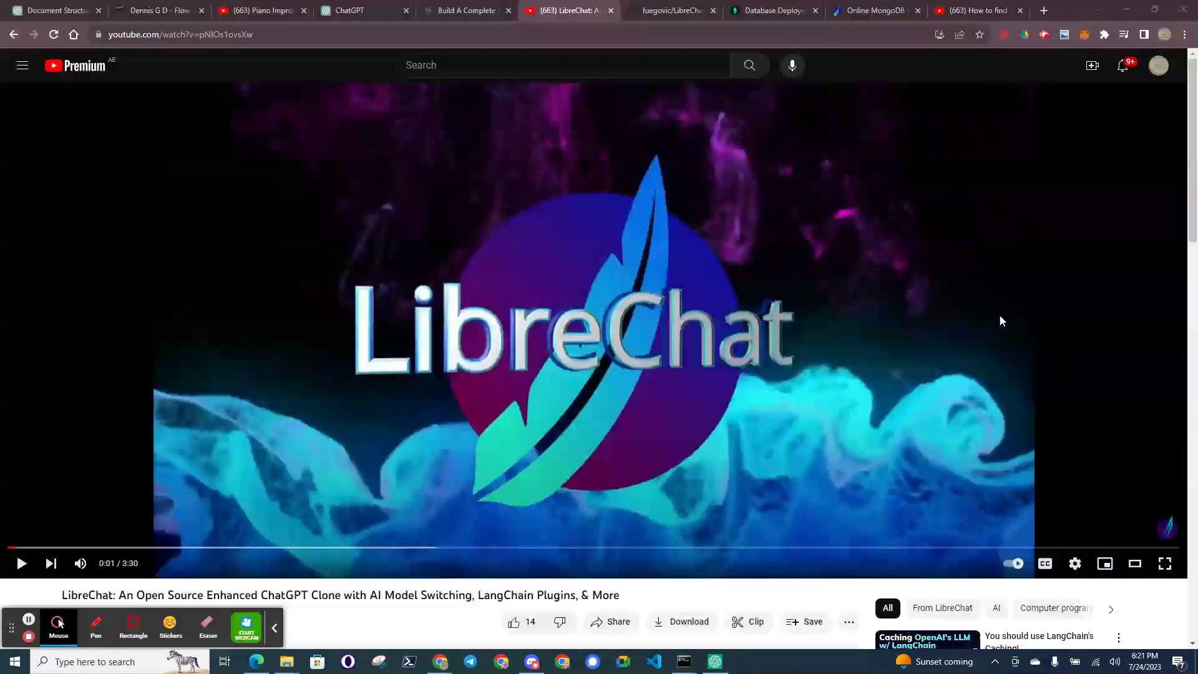